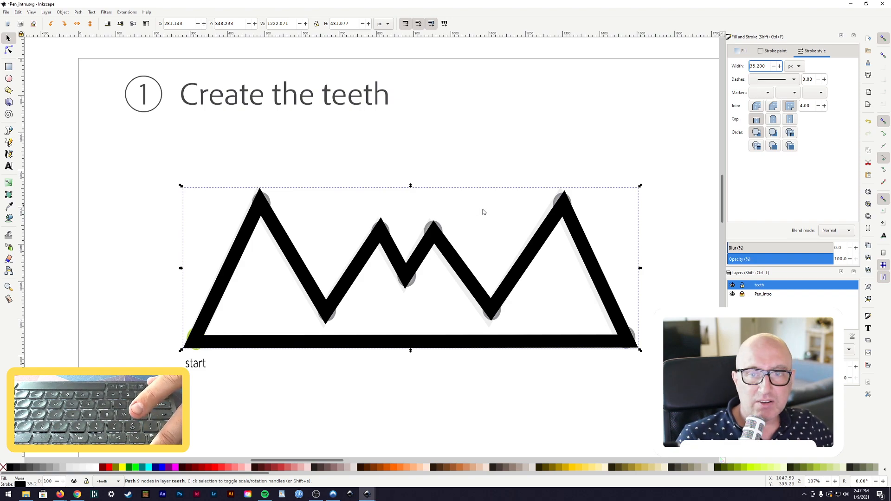
Step: Add a new layer named Antenna above the current teeth layer
key(minus)
key(minus)
key(minus)
key(minus)
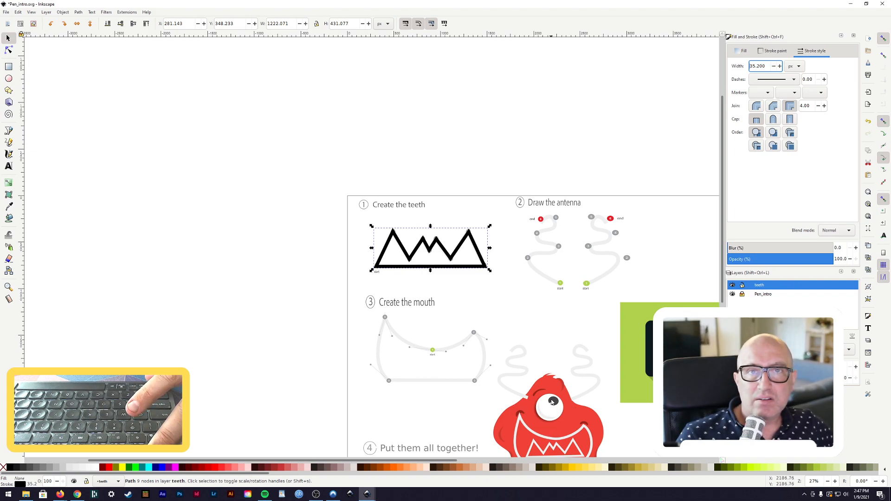
scroll(558, 403, down, 2)
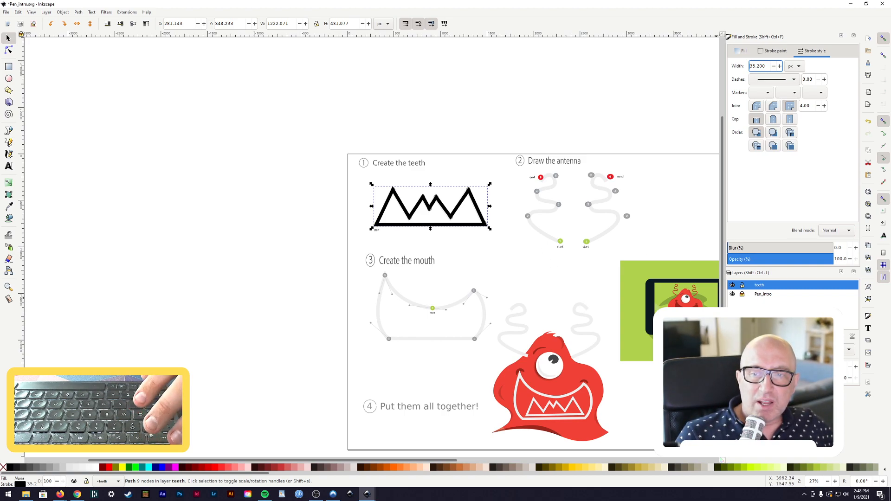
key(ctrl+shift+n)
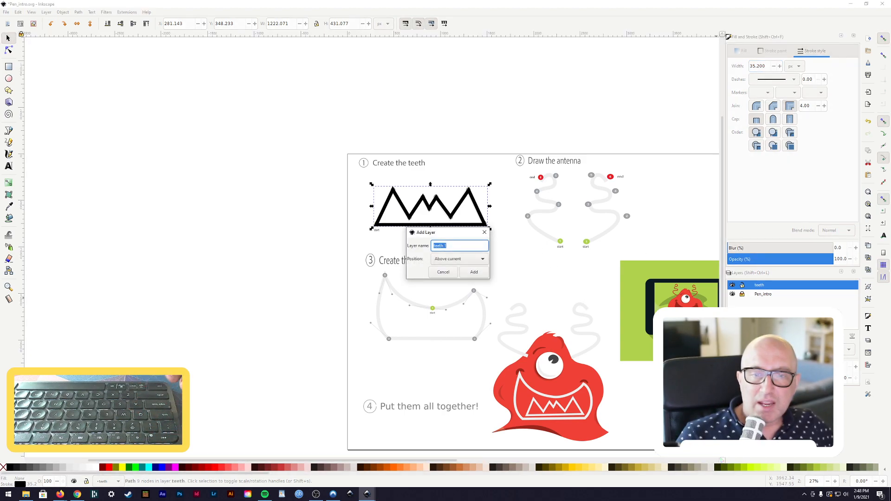
text(Antenna)
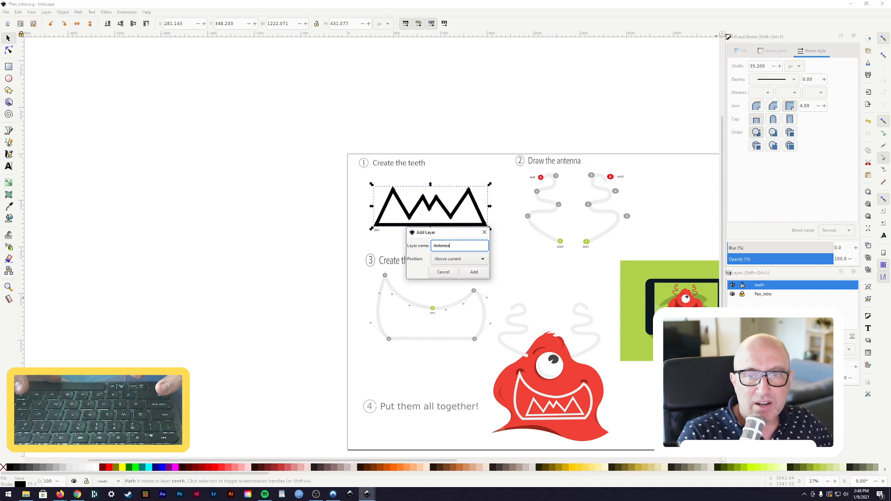
key(Return)
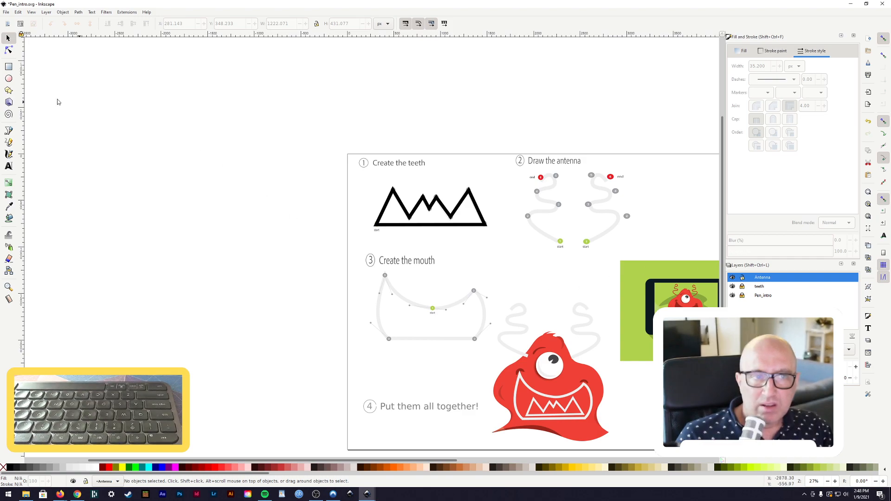
Step: Draw the left antenna as an open path of straight segments through guide points 1 to 6 with the Bezier pen
click(8, 131)
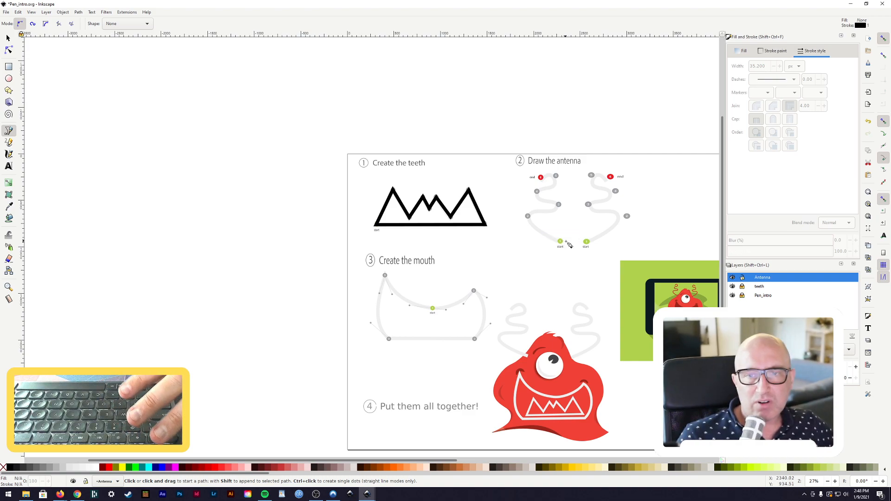
key(plus)
key(plus)
key(plus)
scroll(631, 277, up, 4)
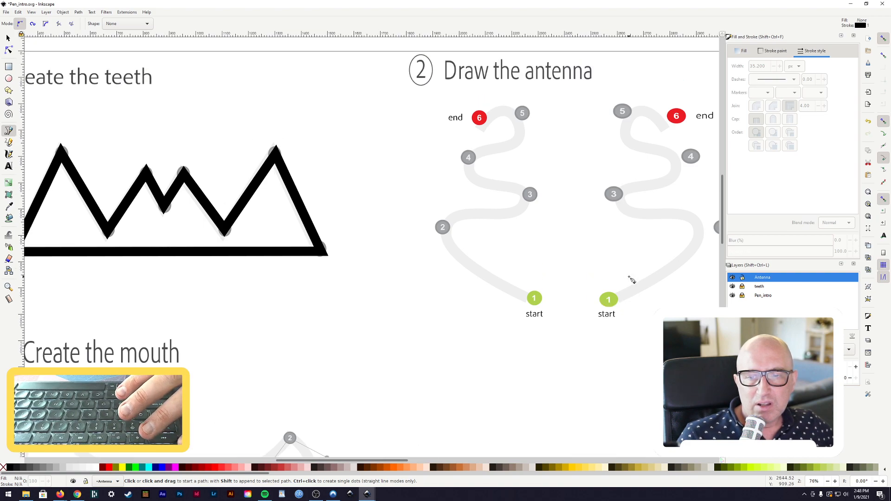
drag(593, 253, 404, 276)
click(337, 363)
click(244, 290)
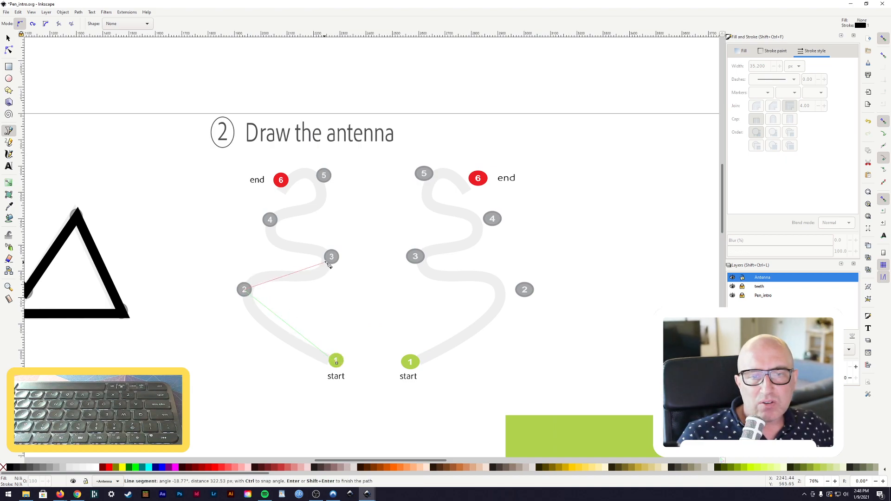
click(330, 257)
click(271, 220)
click(324, 175)
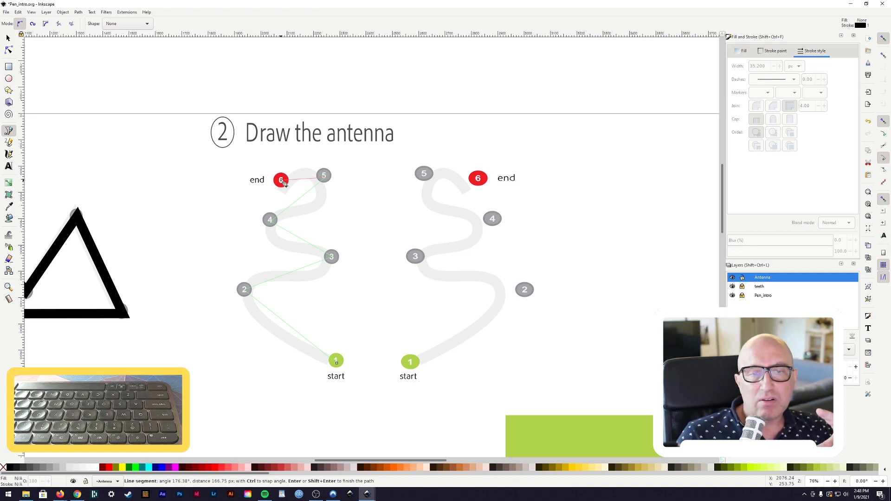
double_click(281, 181)
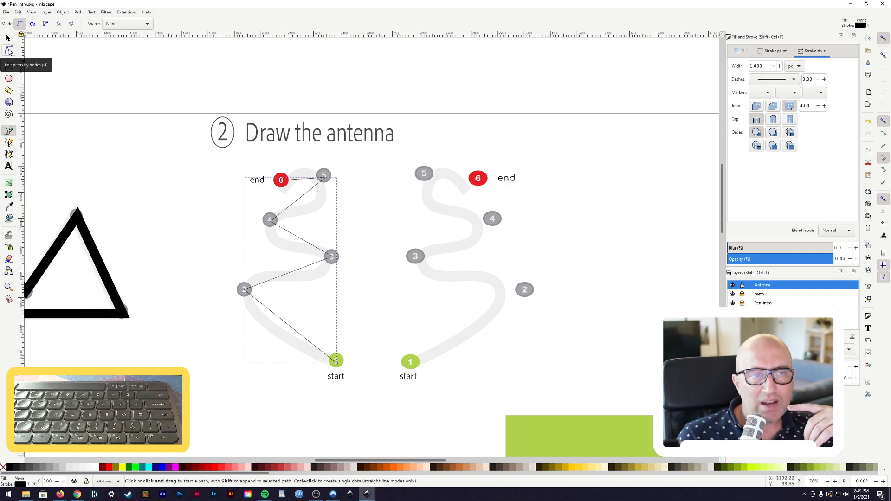
Step: Pull out and adjust curve handles at antenna nodes 2 and 3 so segments 1–2 and 2–3 bend along the guide
click(9, 51)
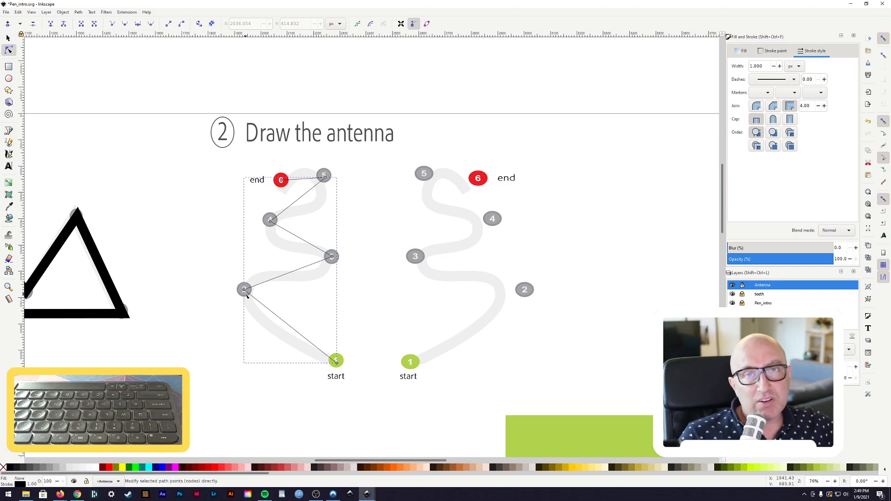
key(plus)
key(plus)
key(plus)
key(plus)
key(plus)
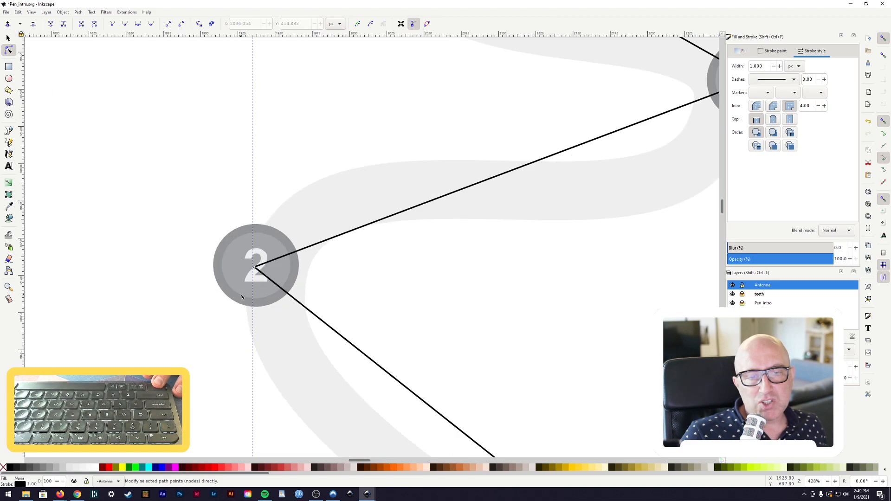
key(minus)
key(minus)
key(minus)
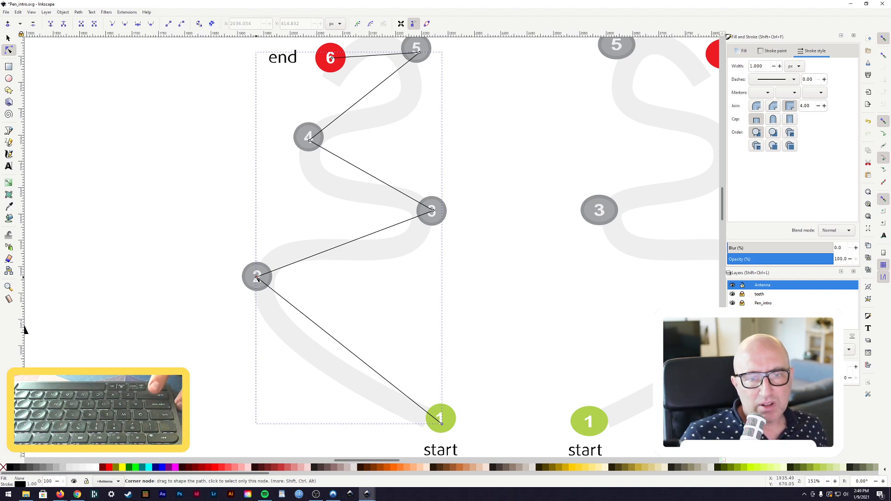
drag(257, 278, 259, 361)
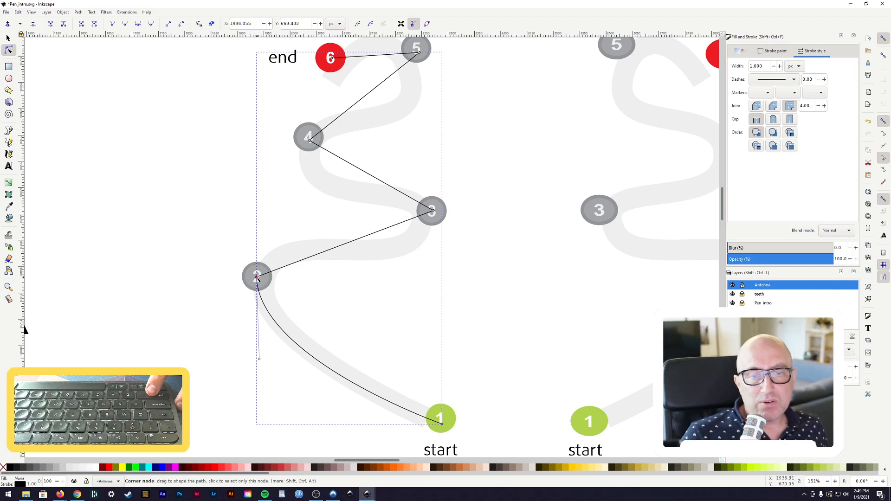
drag(256, 277, 266, 202)
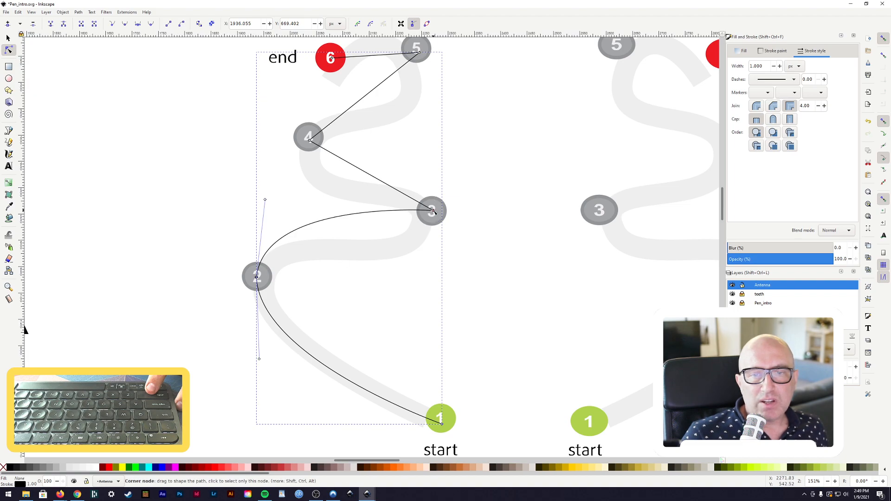
drag(432, 212, 401, 301)
drag(267, 202, 289, 200)
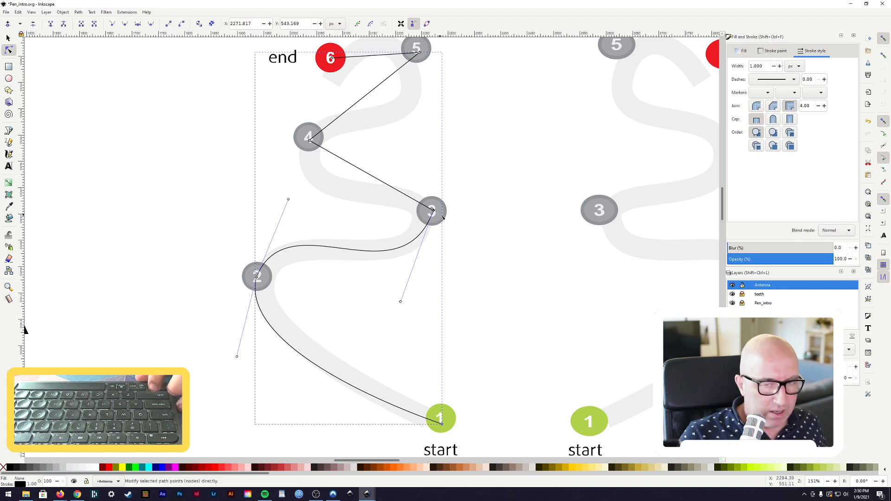
Step: Curve the antenna segments 3–4 and 4–5 along the guide by pulling out handles at nodes 3, 4 and 5
drag(434, 212, 439, 154)
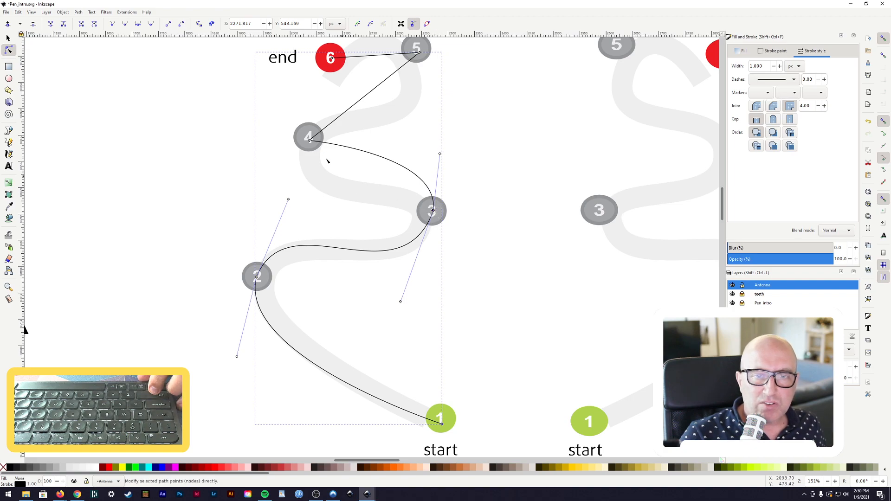
drag(309, 142, 281, 207)
drag(441, 156, 431, 174)
drag(419, 308, 419, 293)
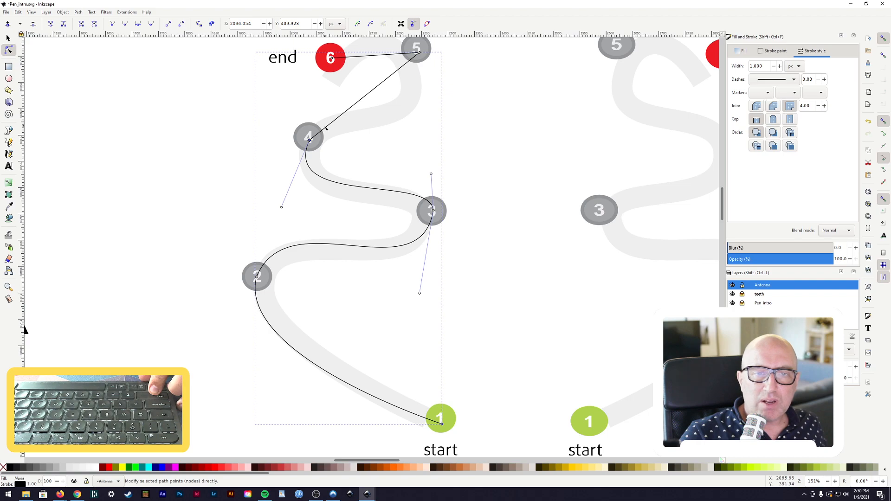
drag(310, 137, 333, 110)
drag(420, 53, 423, 150)
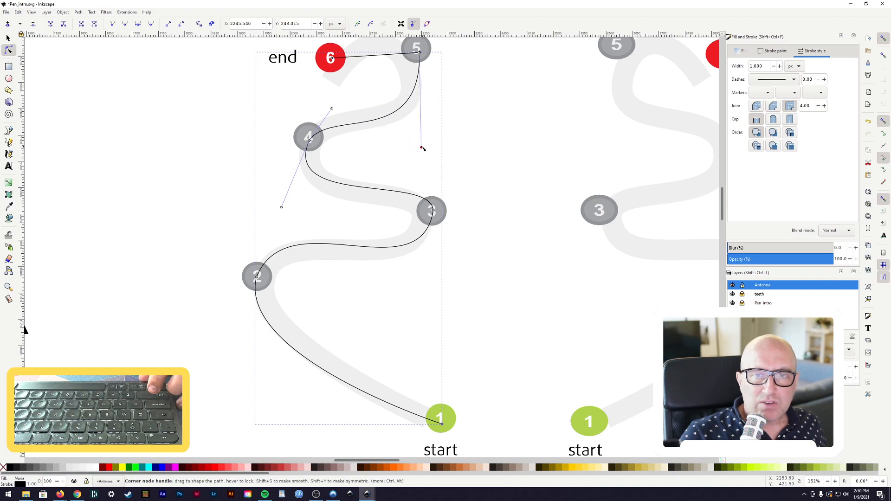
Step: Round the antenna's top segment 5–6 by pulling out node 5's upper handle and fine-tuning the node and handle positions
scroll(423, 145, up, 3)
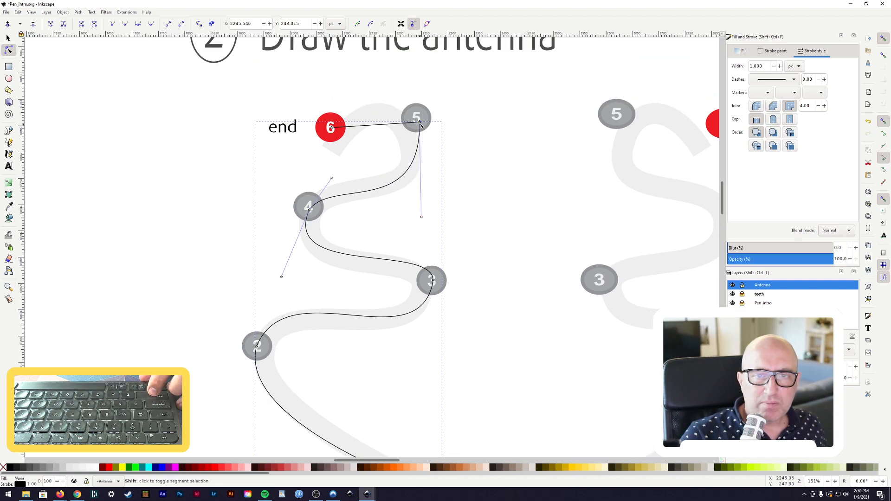
drag(419, 122, 417, 84)
drag(420, 122, 417, 125)
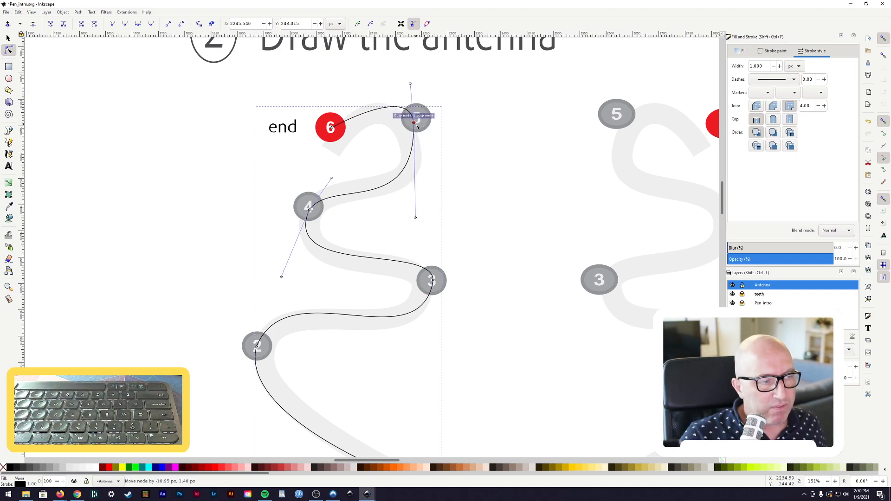
drag(416, 129, 416, 126)
drag(412, 89, 392, 77)
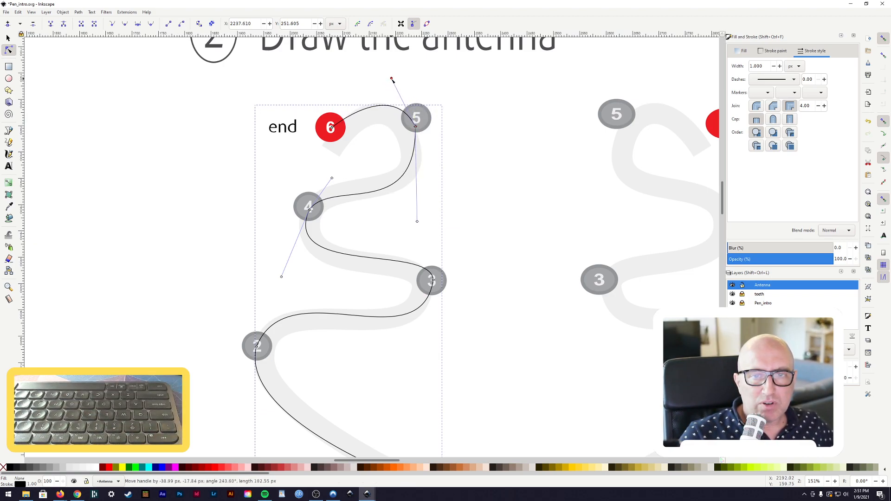
drag(416, 126, 414, 124)
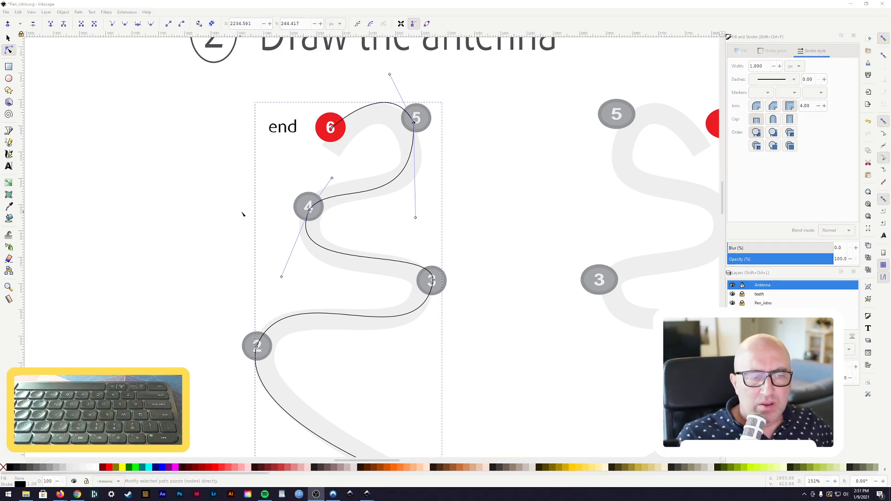
drag(414, 123, 417, 125)
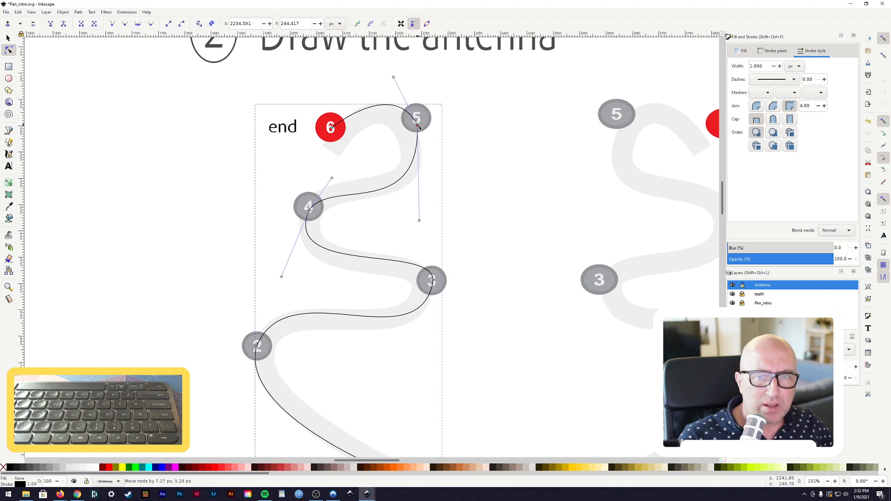
drag(394, 78, 390, 80)
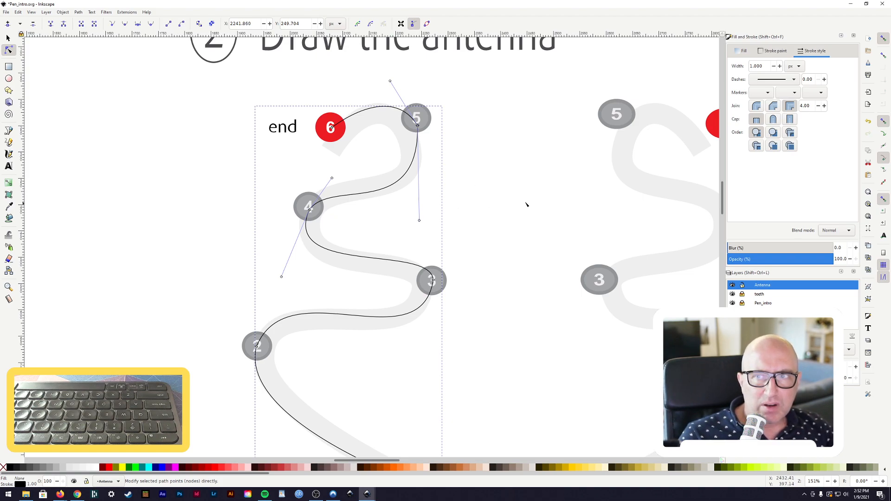
Step: Set the antenna's stroke width to 16.4 px and refit its tip to the guide by adjusting end node 6 and node 5's handles
click(11, 39)
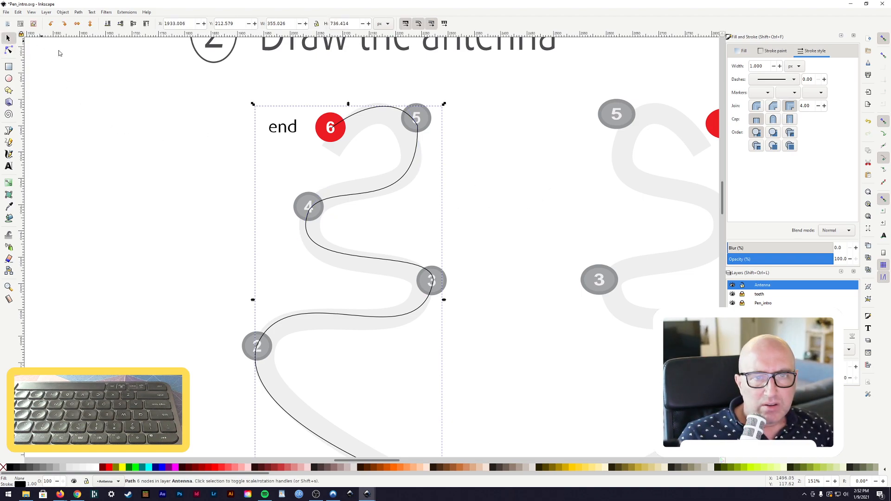
click(782, 67)
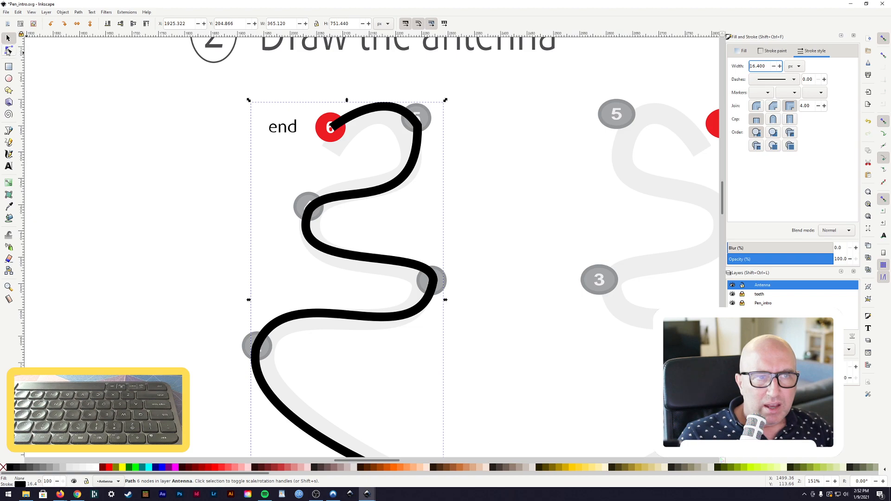
click(8, 51)
drag(333, 128, 333, 143)
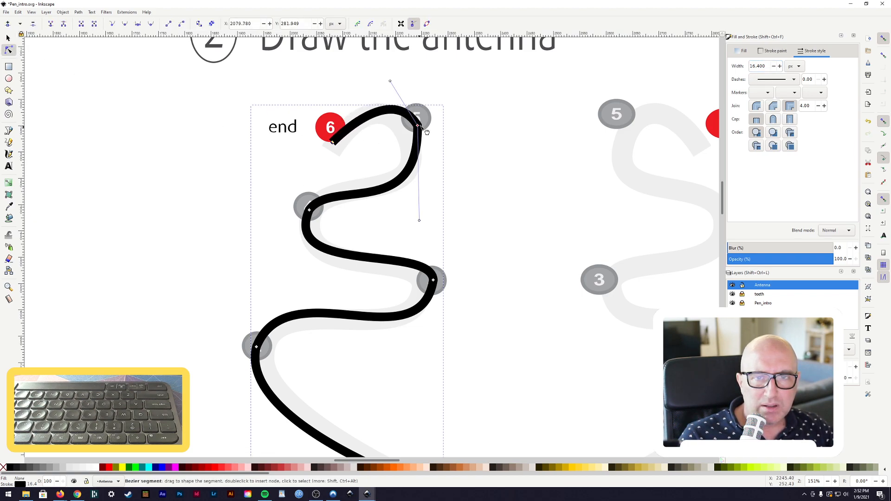
drag(390, 81, 406, 81)
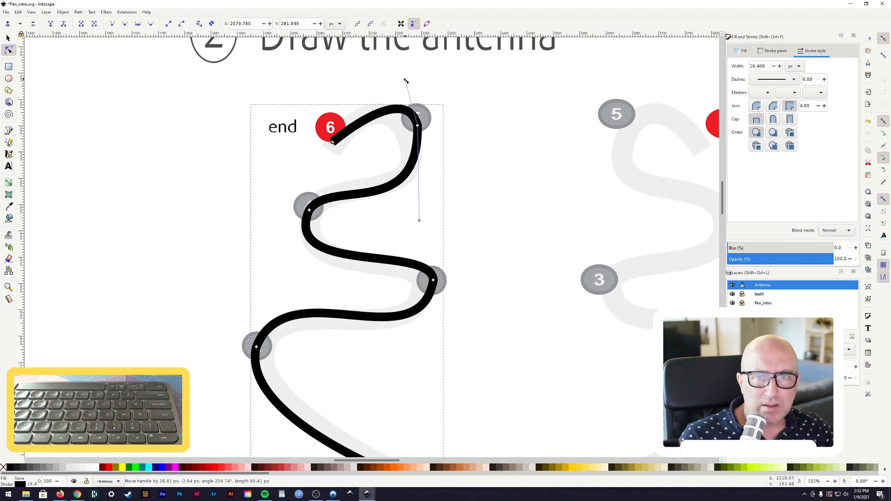
drag(419, 220, 425, 209)
drag(417, 125, 409, 132)
mouse_move(397, 87)
mouse_down()
mouse_move(381, 81)
mouse_move(393, 78)
mouse_up()
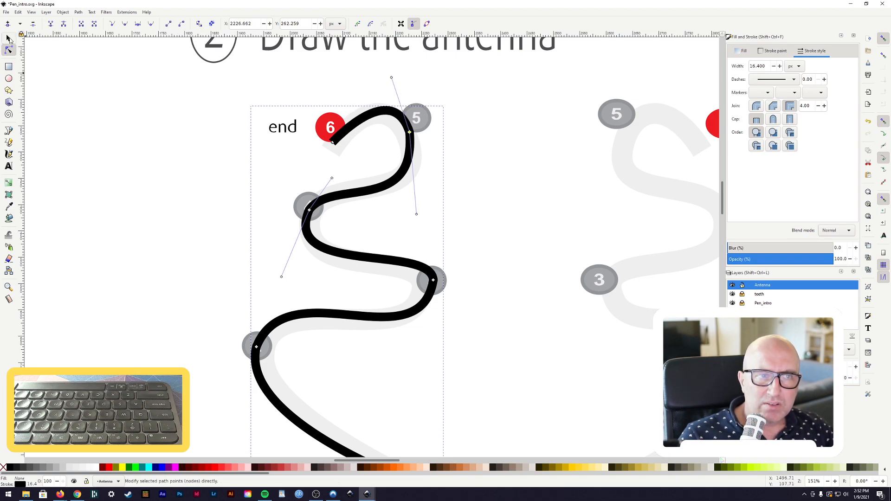
Step: Increase the left antenna's stroke width to 35.9 px and give its line ends a round cap
click(8, 39)
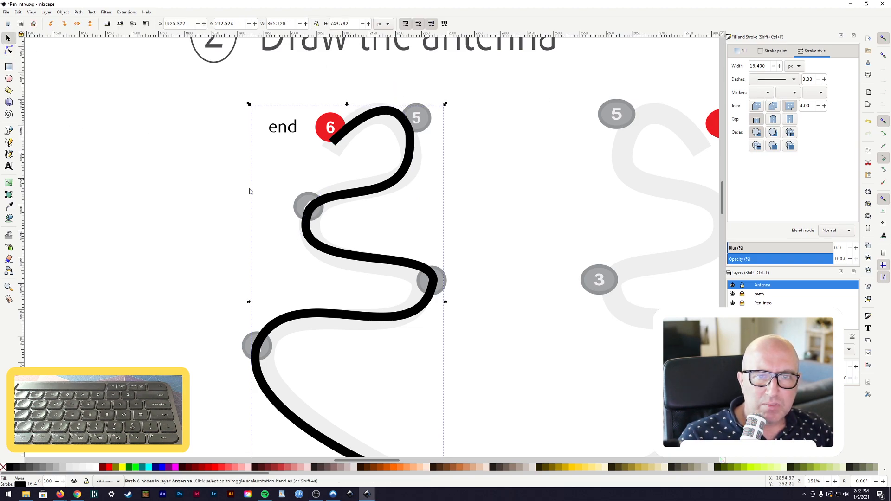
click(781, 67)
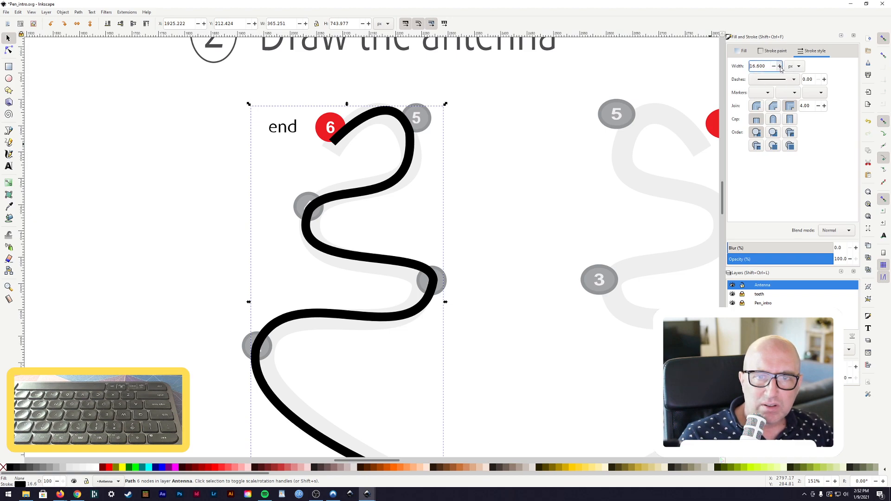
drag(780, 67, 780, 66)
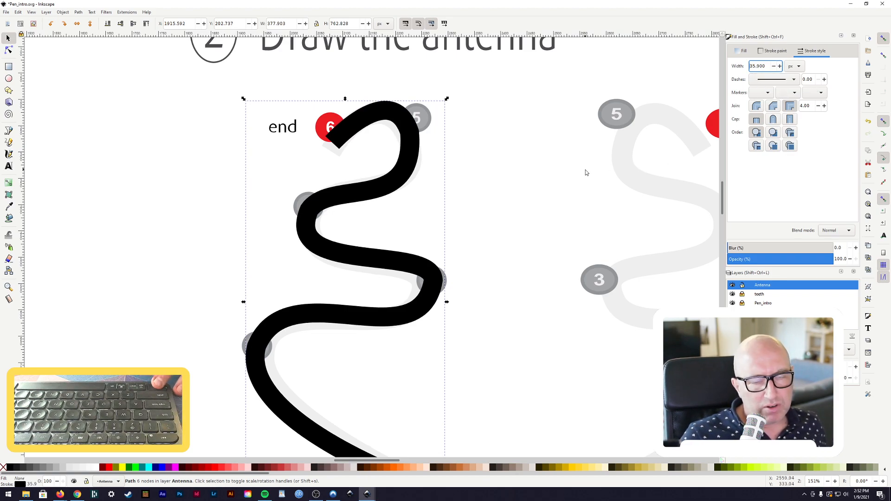
ctrl+scroll(564, 196, down, 4)
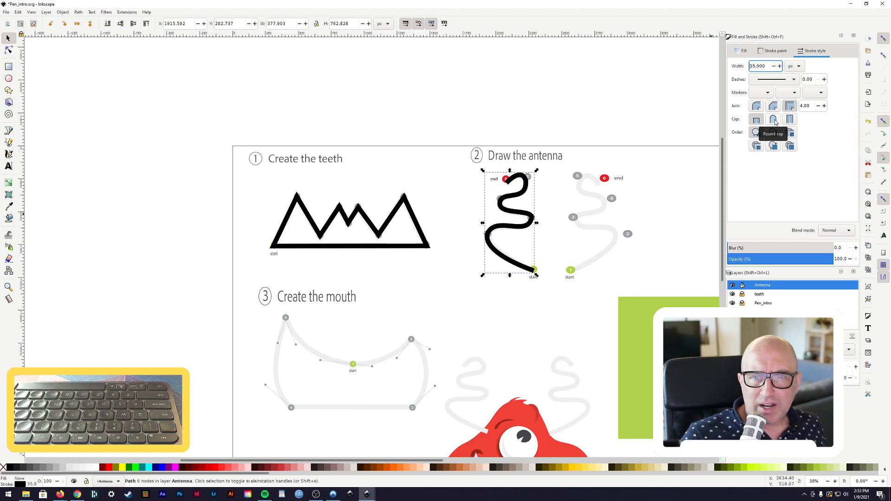
click(774, 120)
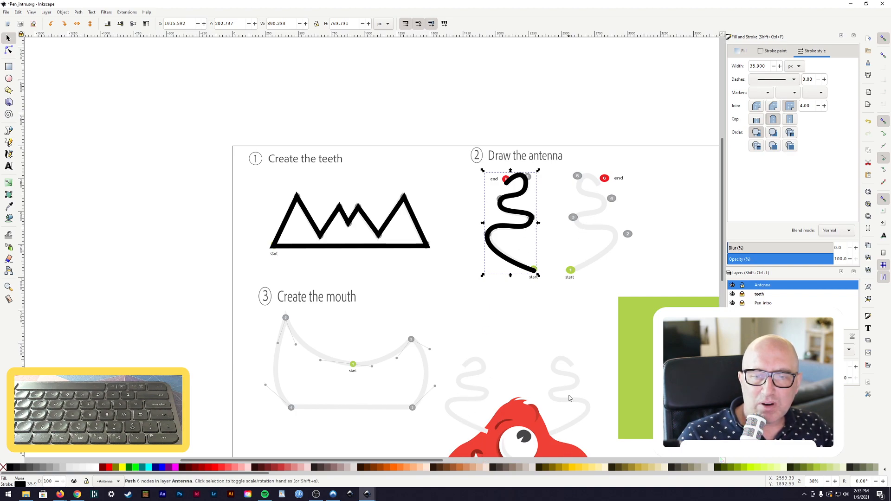
Step: Examine the mouth guide with its numbered nodes and handles, and the finished monster's mouth, teeth and antennae in the phone illustration
scroll(565, 422, down, 7)
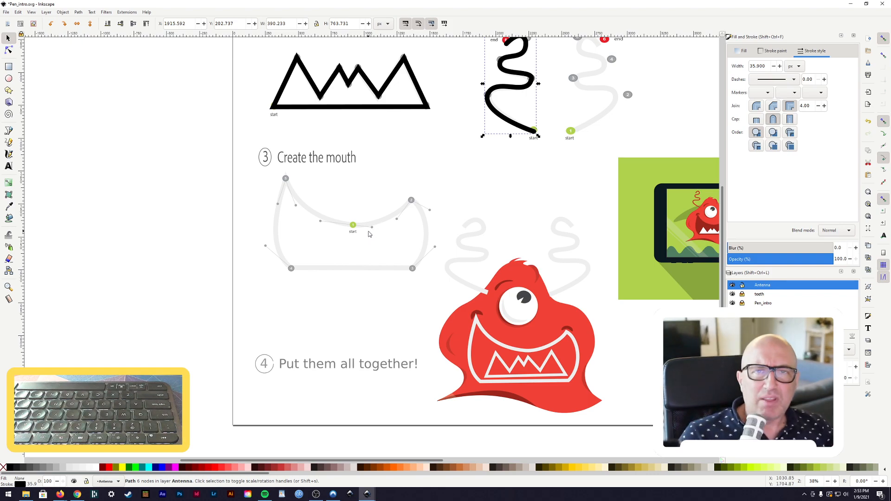
scroll(369, 234, up, 3)
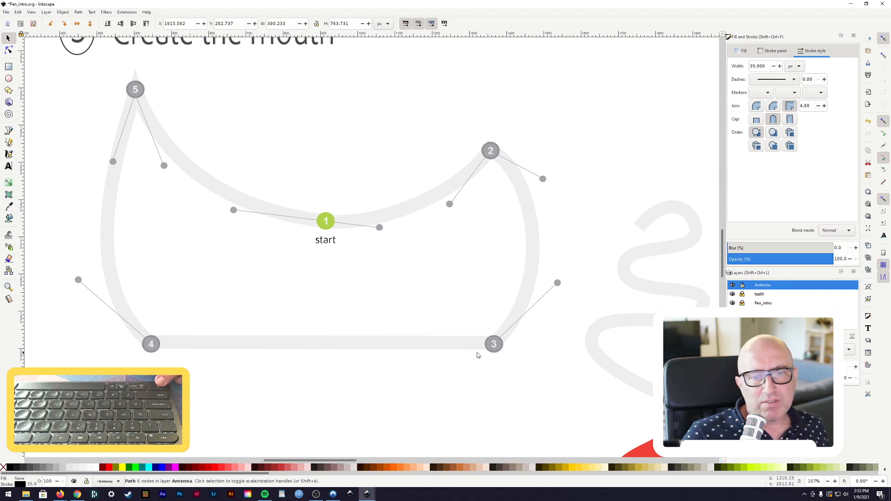
scroll(480, 354, down, 3)
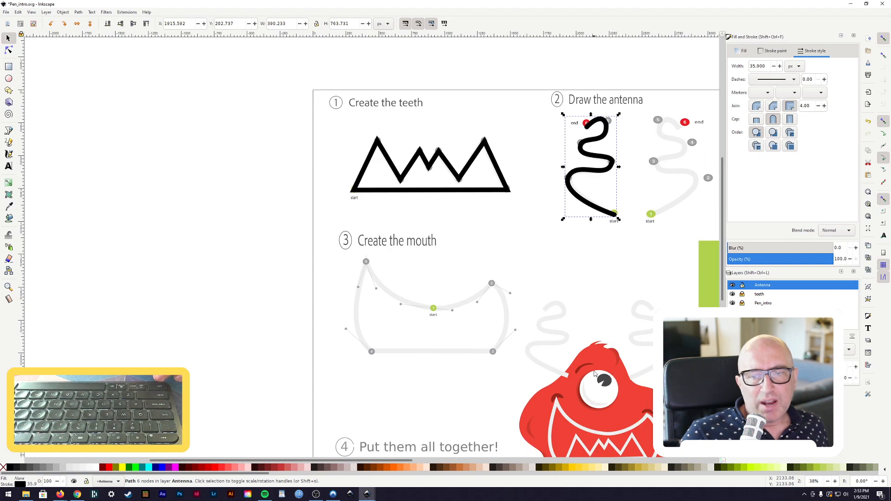
scroll(595, 374, down, 3)
scroll(595, 374, down, 2)
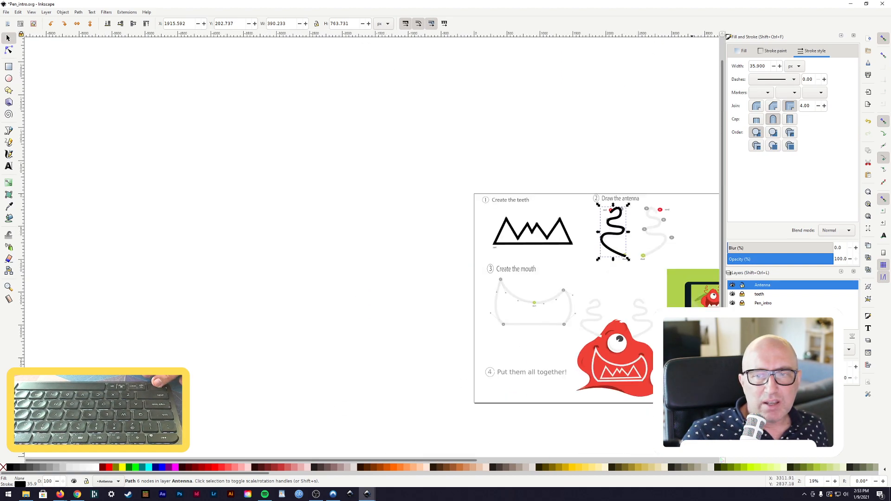
drag(559, 314, 274, 274)
scroll(403, 296, up, 2)
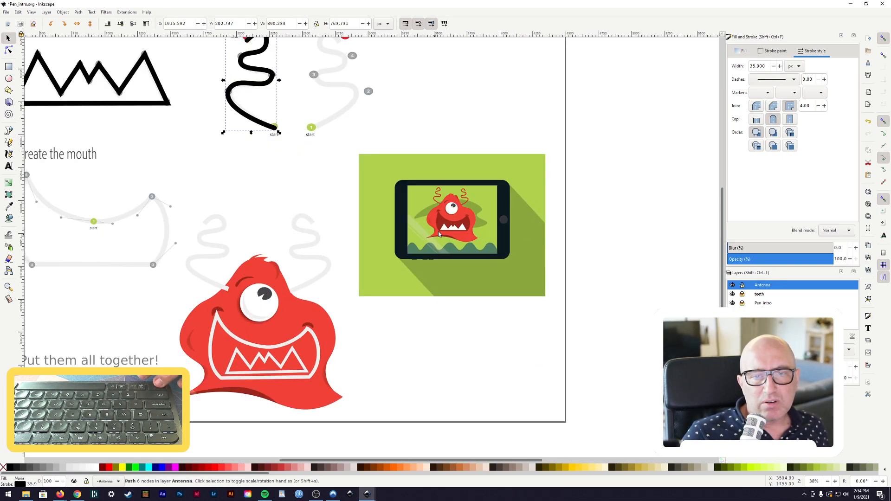
scroll(436, 237, up, 5)
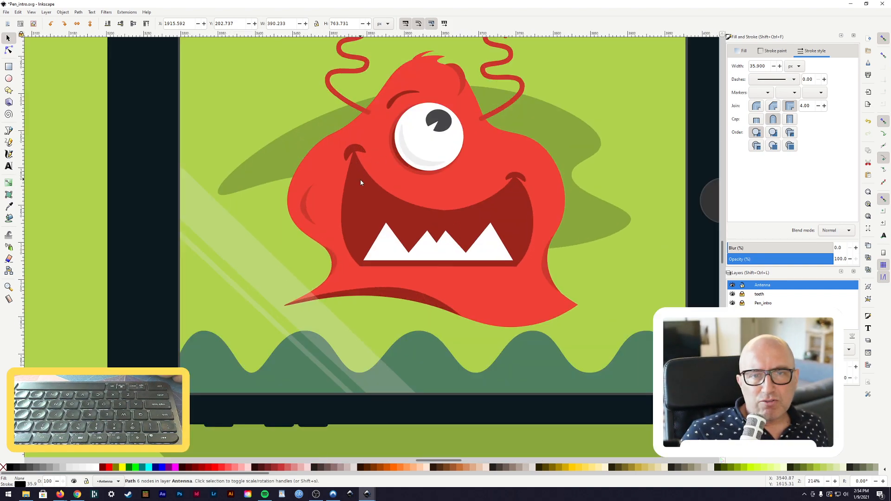
scroll(353, 148, up, 2)
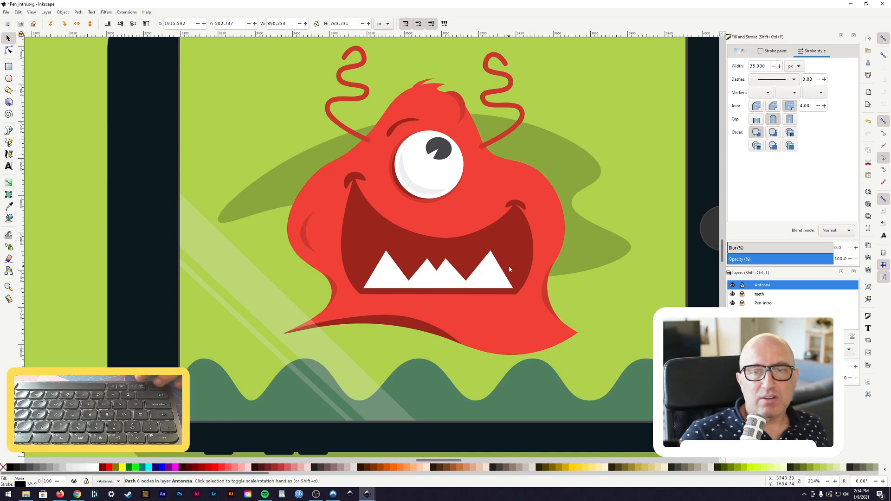
scroll(509, 266, up, 1)
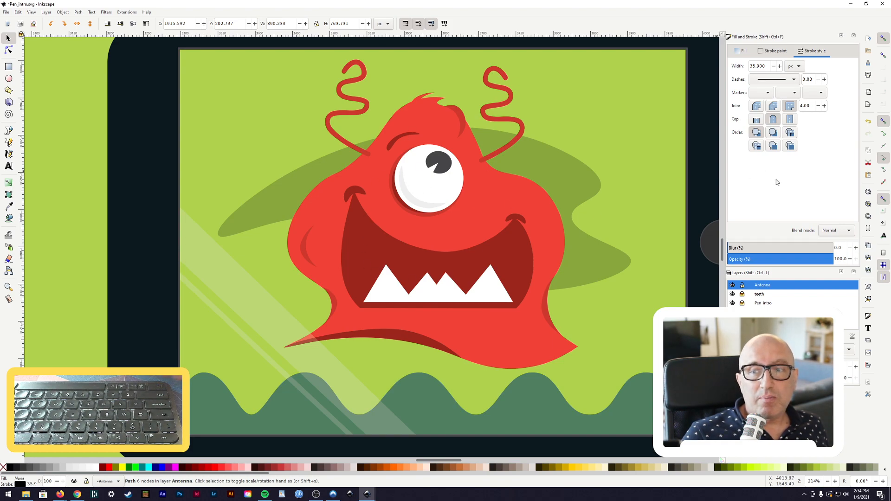
Step: Lock the Antenna layer
click(743, 285)
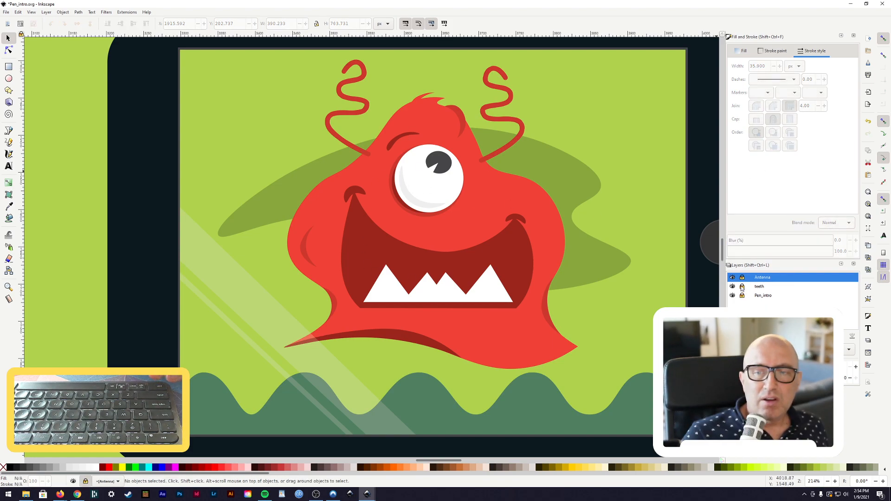